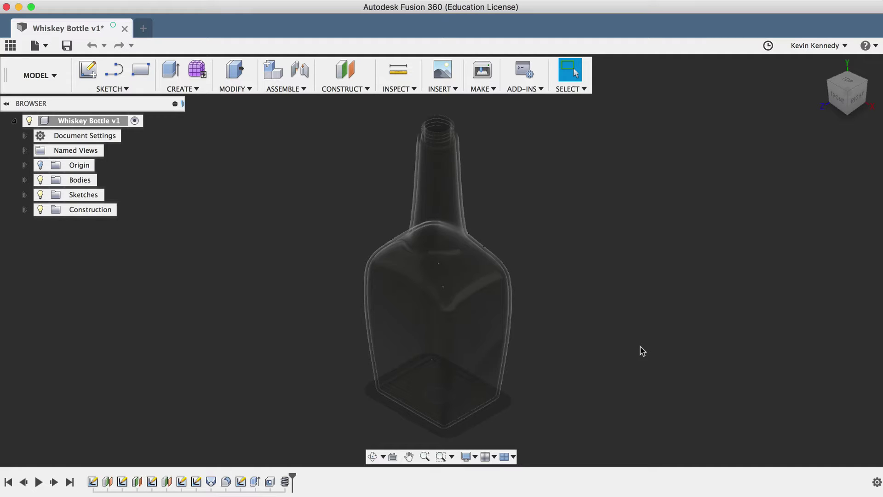
Switch to the Render workspace and turn the bottle to the FRONT view
{"action": "left_click", "coordinate": [62, 74]}
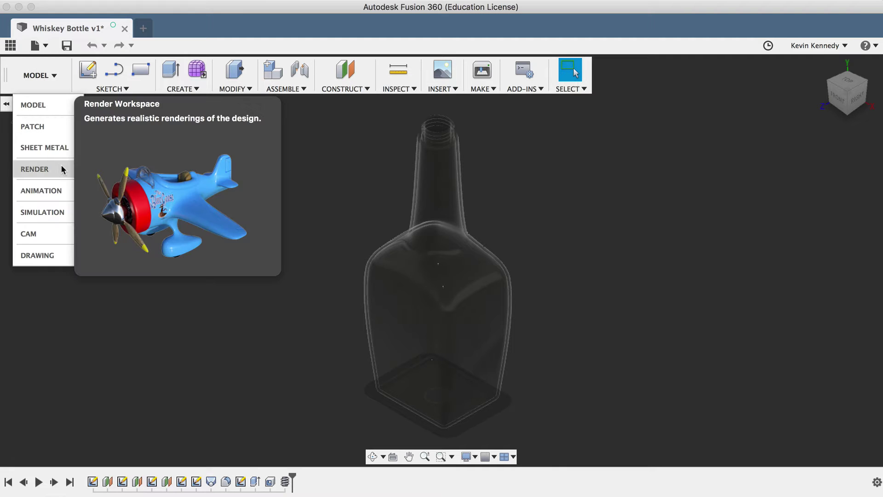
{"action": "left_click", "coordinate": [34, 169]}
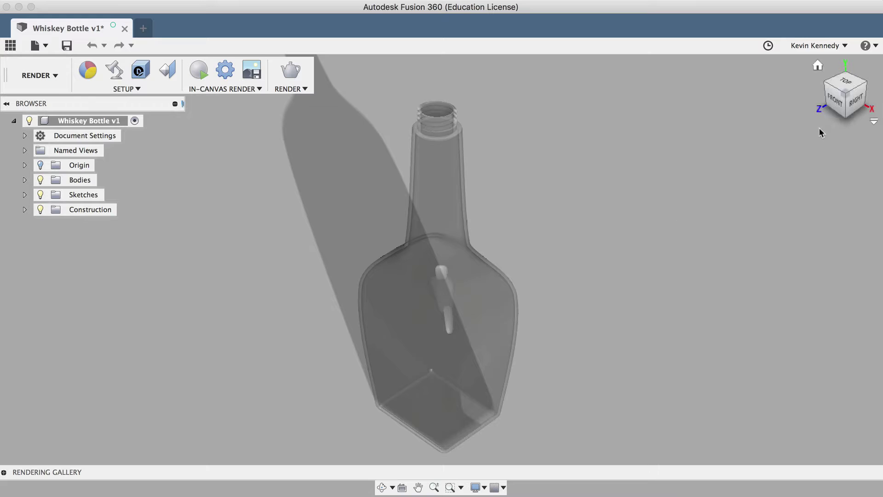
{"action": "left_click_drag", "start_coordinate": [848, 108], "coordinate": [828, 93]}
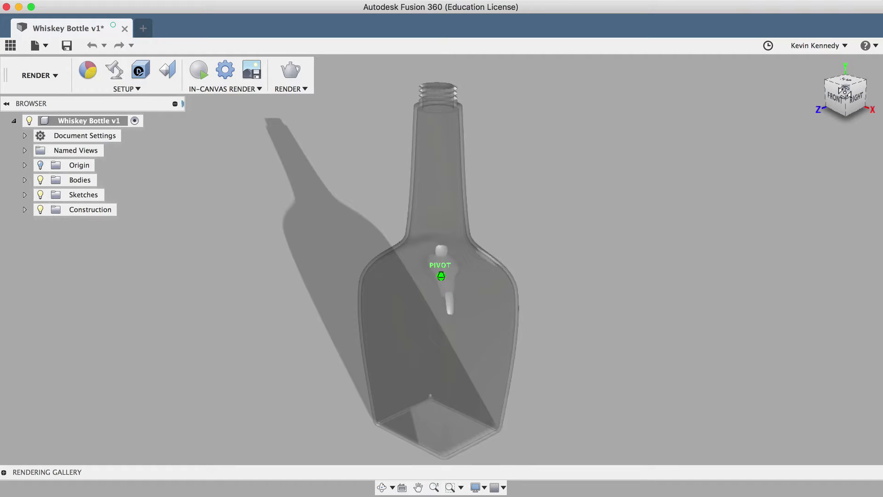
{"action": "left_click", "coordinate": [830, 92]}
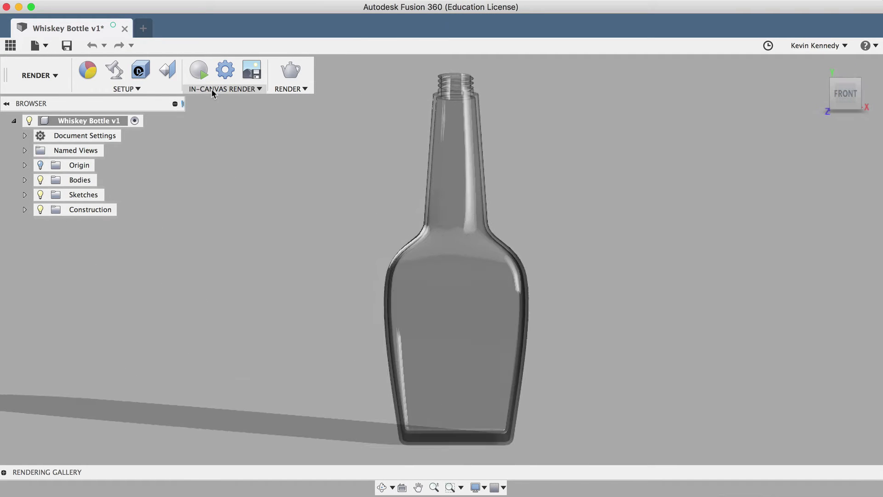
{"action": "left_click", "coordinate": [124, 88]}
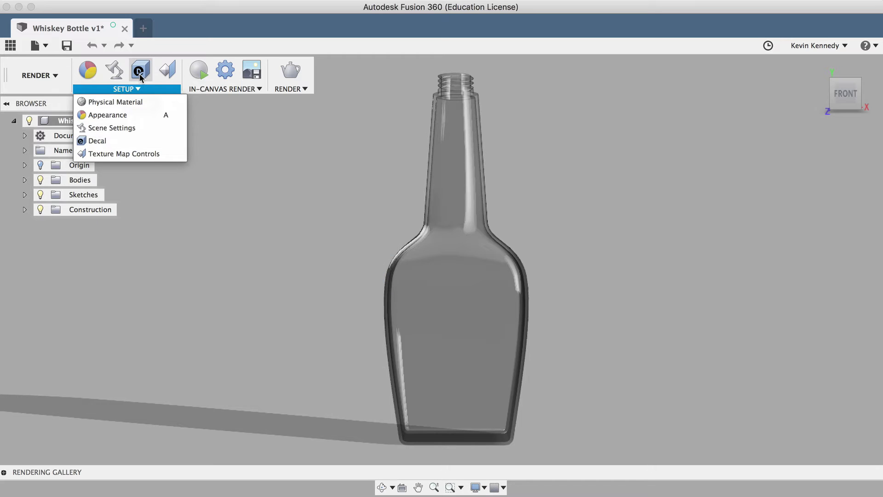
Start a decal on the bottle's outer face and choose the whiskey label image file
{"action": "left_click", "coordinate": [140, 74]}
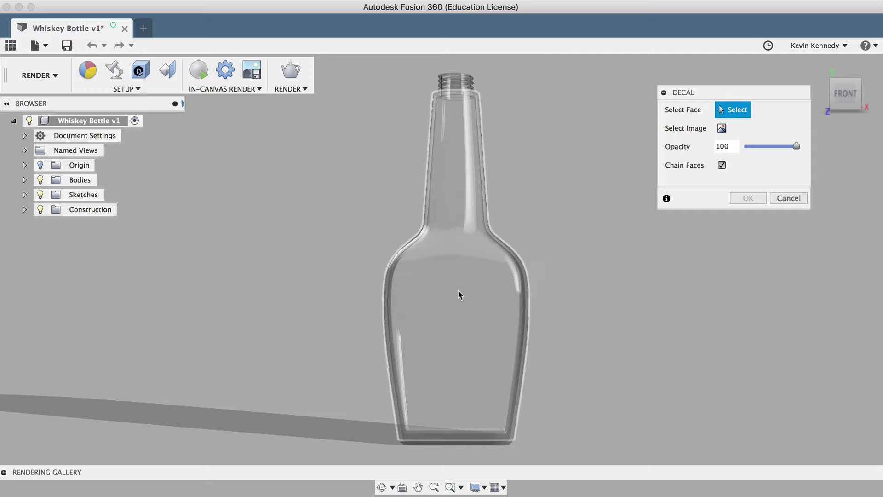
{"action": "left_click", "coordinate": [457, 291]}
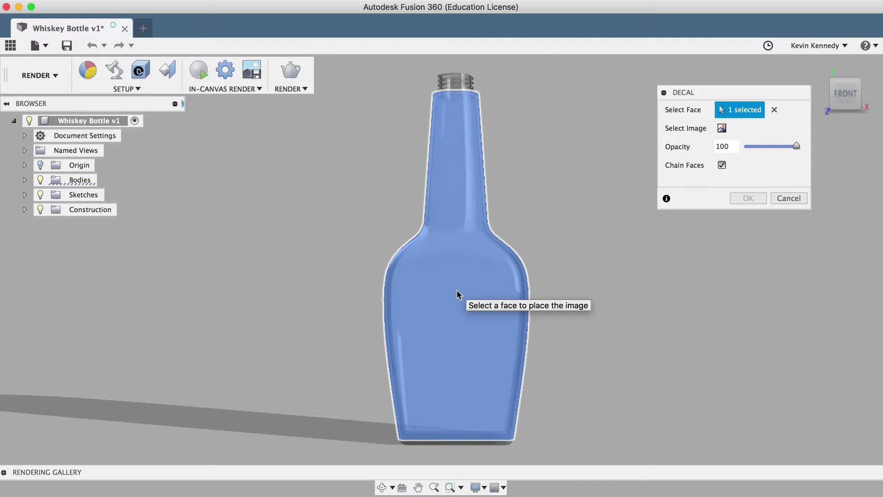
{"action": "left_click", "coordinate": [720, 130]}
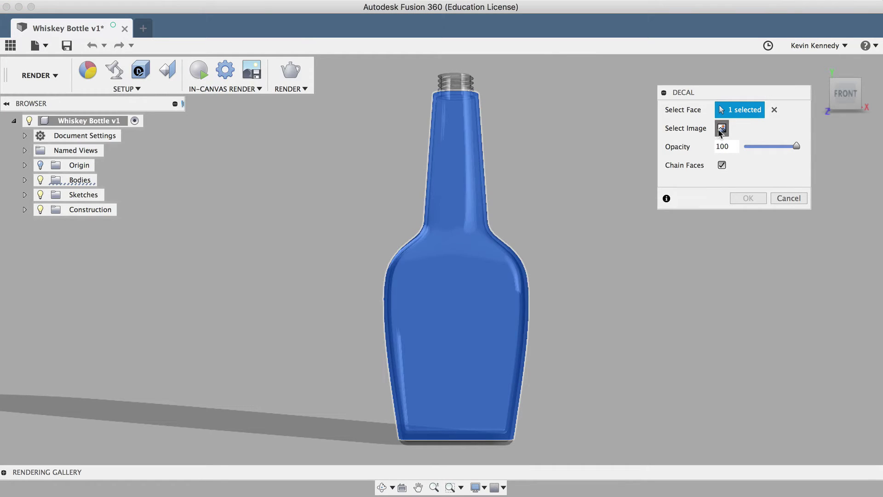
{"action": "left_click", "coordinate": [496, 120]}
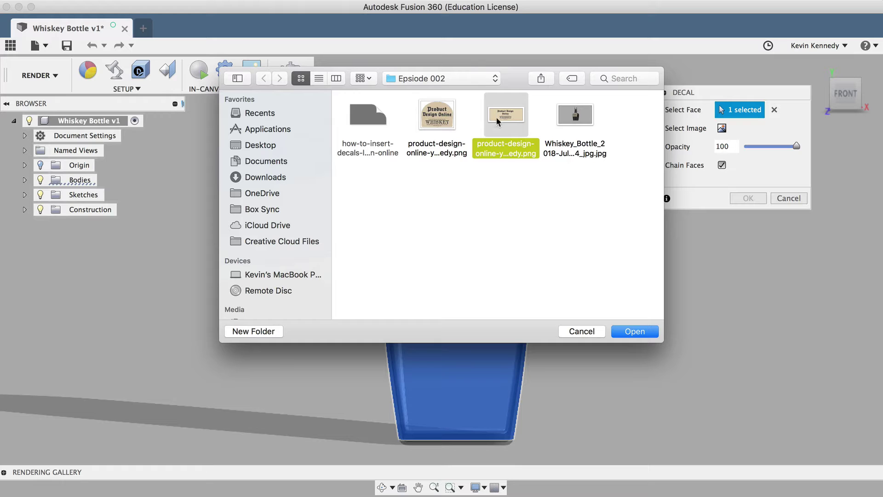
Place the whiskey label on the bottle, enlarge it, and move it lower
{"action": "left_click", "coordinate": [634, 333]}
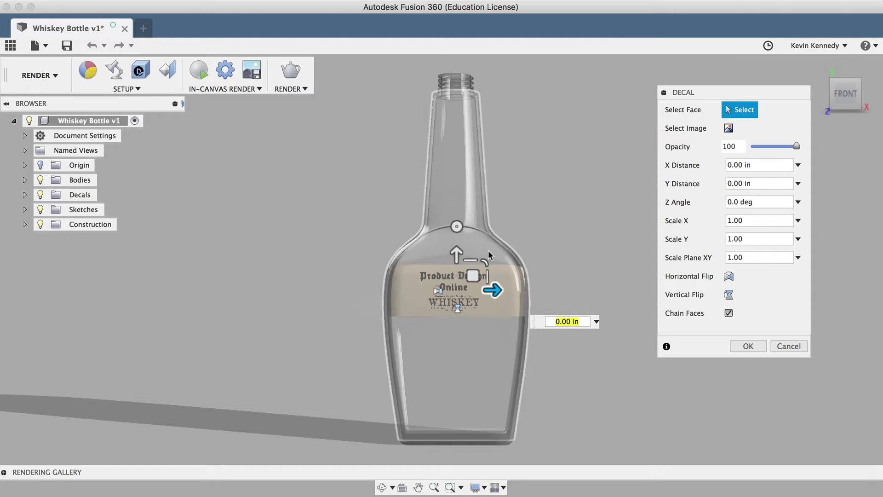
{"action": "mouse_move", "coordinate": [486, 263]}
{"action": "left_mouse_down"}
{"action": "mouse_move", "coordinate": [525, 239]}
{"action": "mouse_move", "coordinate": [491, 262]}
{"action": "left_mouse_up"}
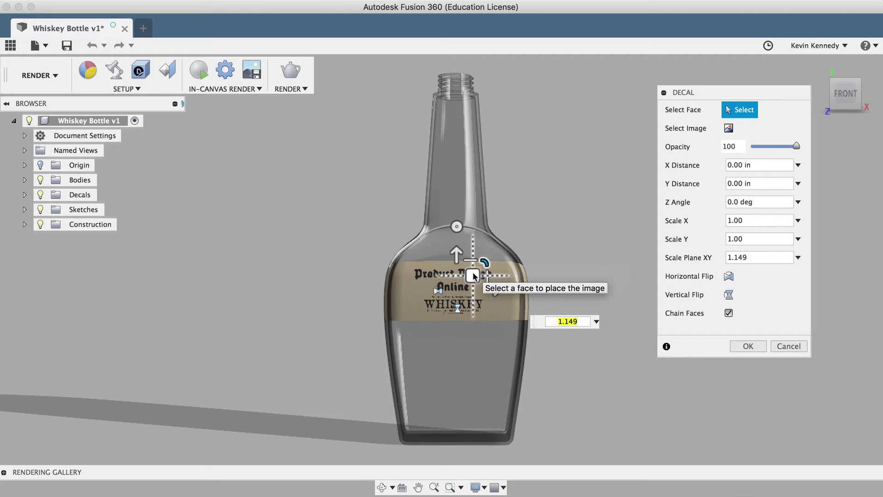
{"action": "left_click", "coordinate": [474, 274]}
{"action": "mouse_move", "coordinate": [473, 275]}
{"action": "left_mouse_down"}
{"action": "mouse_move", "coordinate": [470, 302]}
{"action": "mouse_move", "coordinate": [456, 299]}
{"action": "mouse_move", "coordinate": [477, 282]}
{"action": "mouse_move", "coordinate": [479, 291]}
{"action": "mouse_move", "coordinate": [476, 282]}
{"action": "left_mouse_up"}
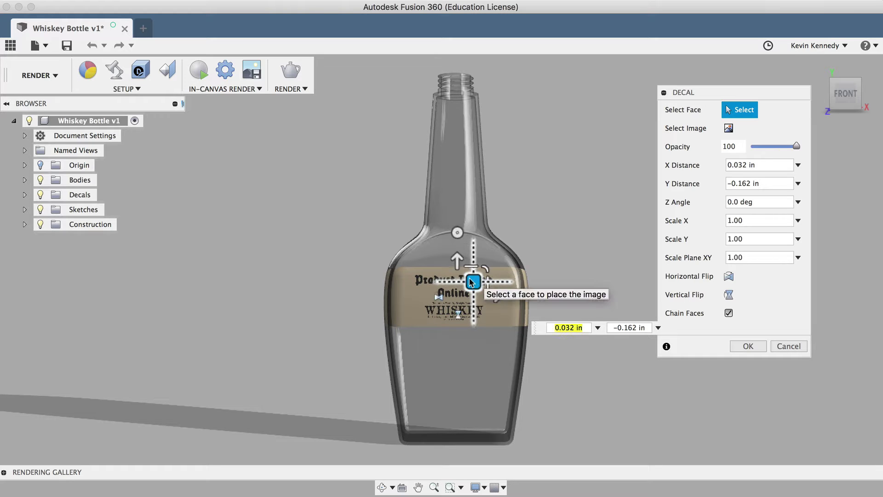
Reset the label offsets to 0, tilt it slightly, set opacity to 100, and apply
{"action": "type", "text": "0"}
{"action": "key", "text": "Tab"}
{"action": "type", "text": "0"}
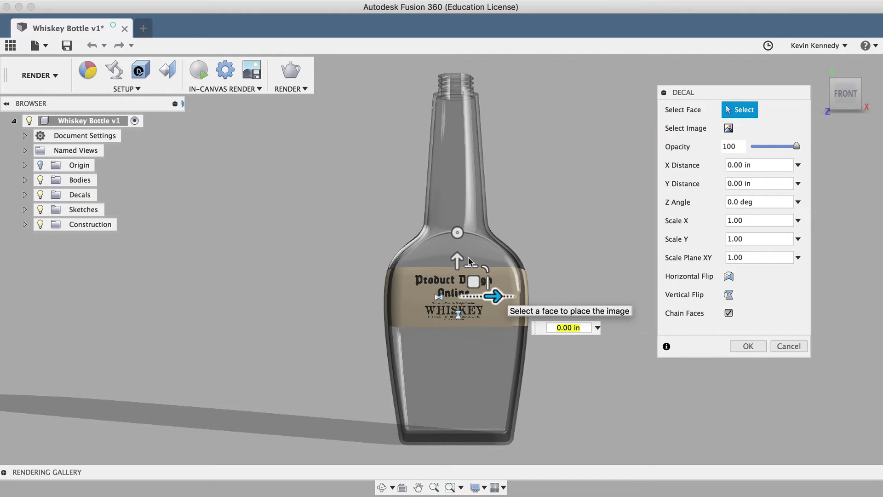
{"action": "mouse_move", "coordinate": [457, 233]}
{"action": "left_mouse_down"}
{"action": "mouse_move", "coordinate": [470, 236]}
{"action": "mouse_move", "coordinate": [457, 238]}
{"action": "left_mouse_up"}
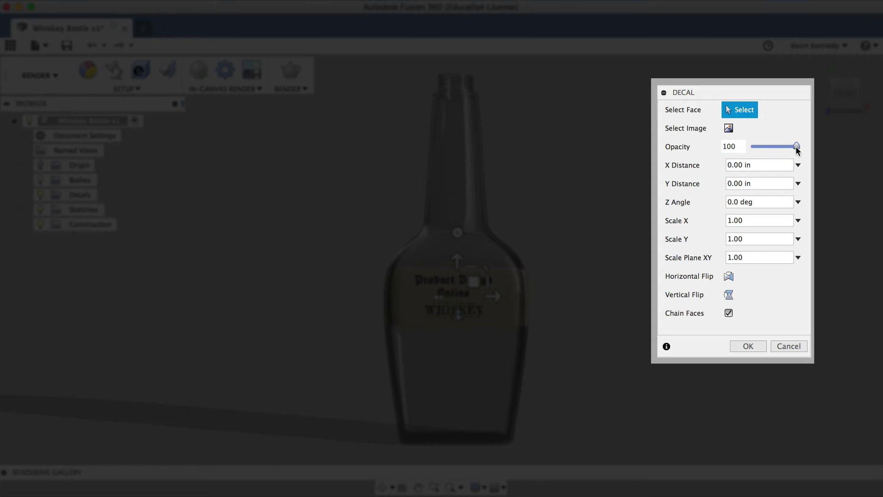
{"action": "left_click_drag", "start_coordinate": [774, 146], "coordinate": [799, 166]}
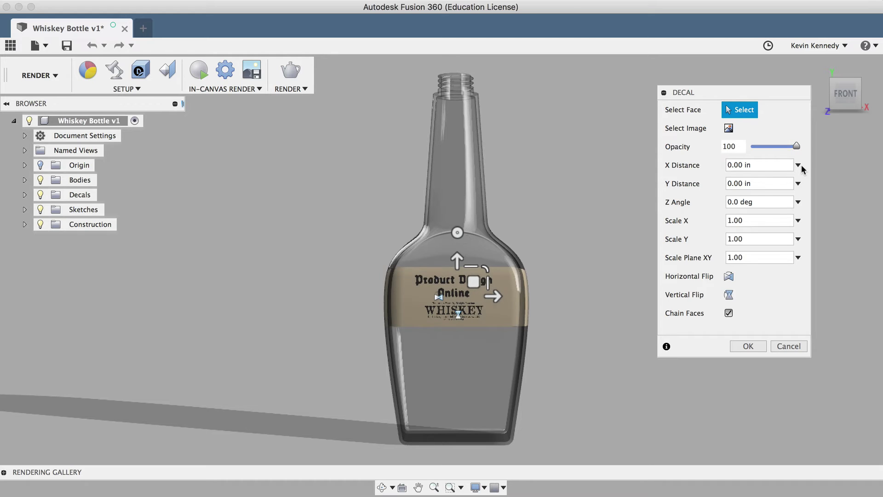
{"action": "left_click", "coordinate": [743, 346]}
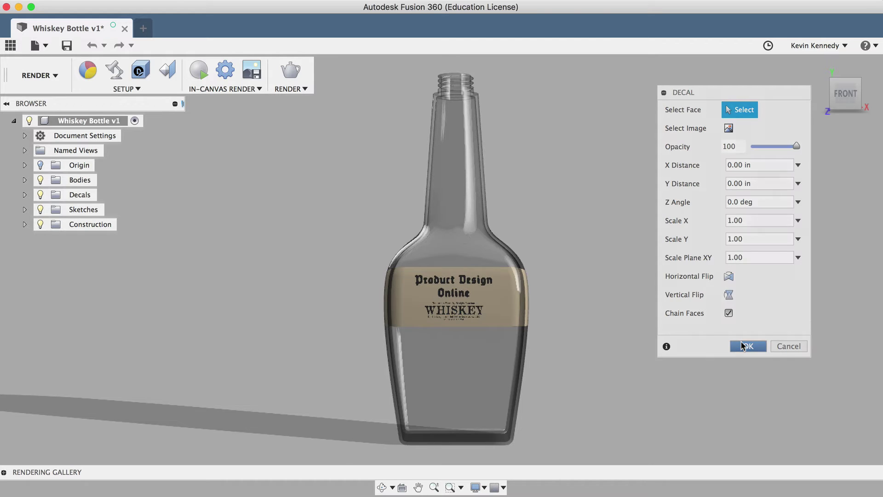
Return to the home view, zoom in, and bring up the label decal's context menu
{"action": "left_click", "coordinate": [818, 65]}
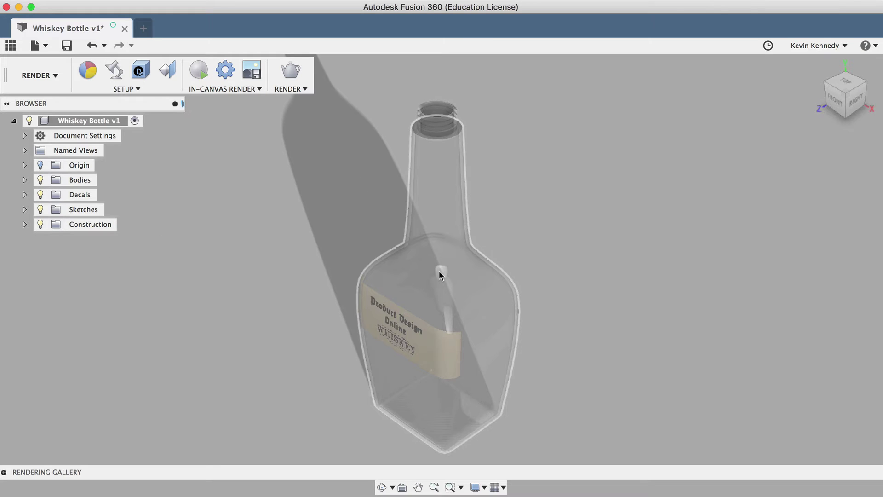
{"action": "scroll", "coordinate": [406, 421], "scroll_direction": "up", "scroll_amount": 3}
{"action": "scroll", "coordinate": [407, 420], "scroll_direction": "up", "scroll_amount": 5}
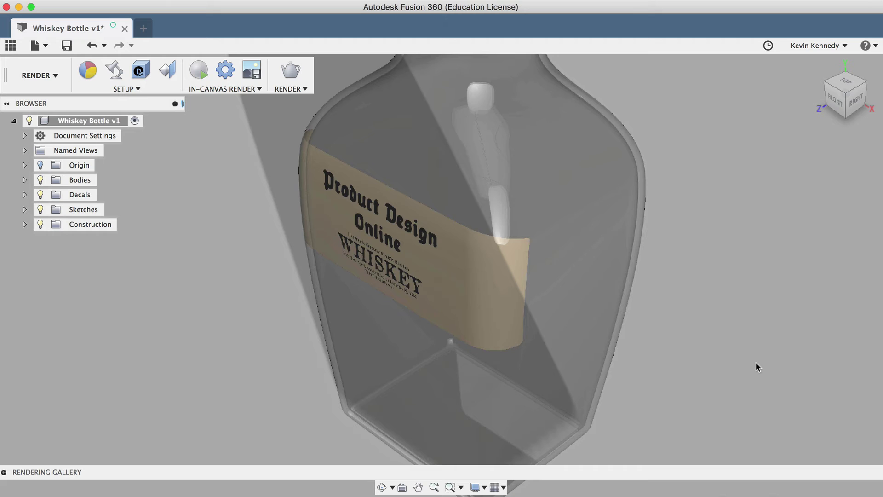
{"action": "left_click", "coordinate": [451, 286]}
{"action": "right_click", "coordinate": [449, 282]}
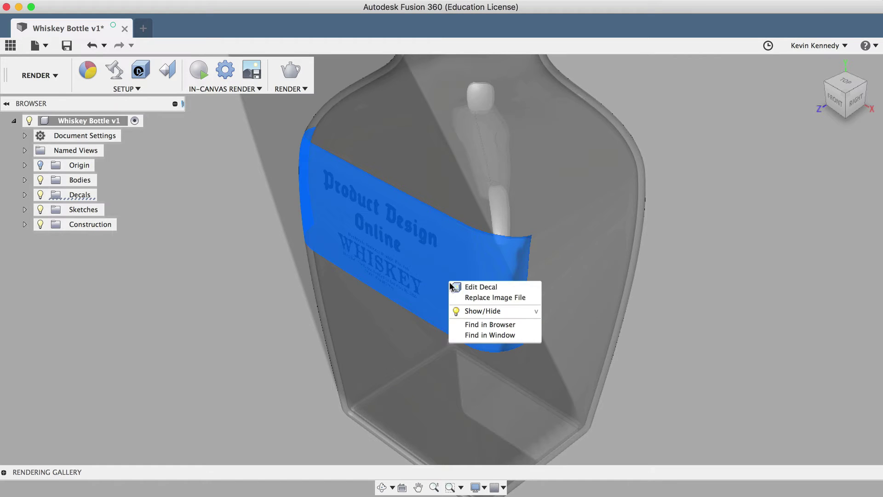
Enlarge the whiskey label and offset it to 0.136 in X and −0.372 in Y
{"action": "left_click", "coordinate": [473, 287]}
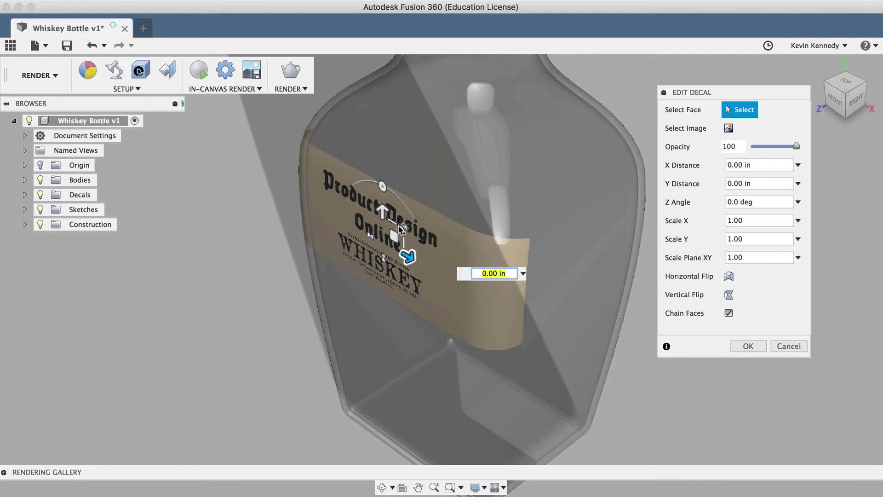
{"action": "left_click_drag", "start_coordinate": [395, 234], "coordinate": [420, 228]}
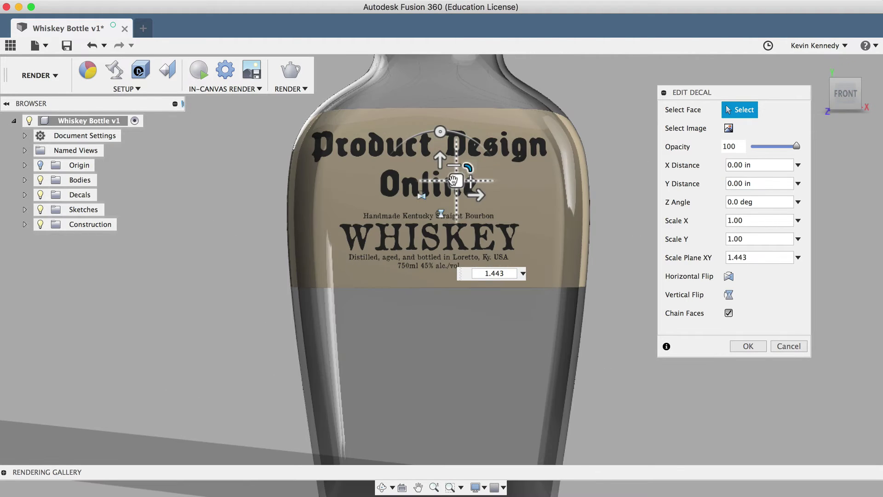
{"action": "left_click_drag", "start_coordinate": [454, 180], "coordinate": [467, 213]}
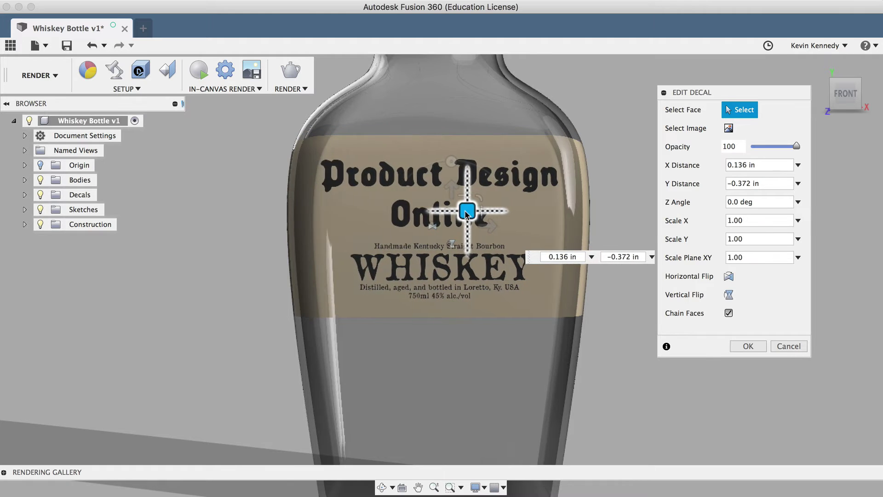
{"action": "left_click", "coordinate": [748, 346]}
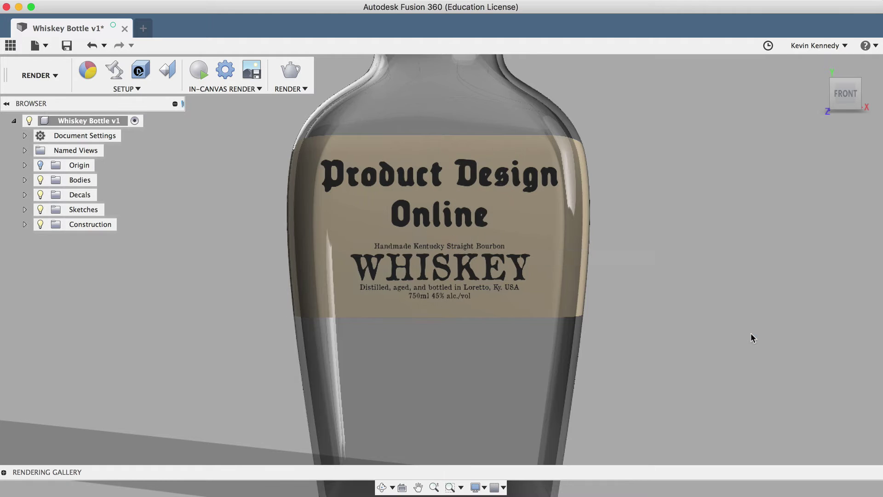
Switch to the top-front-right view and reopen the label decal for editing
{"action": "left_click", "coordinate": [859, 81]}
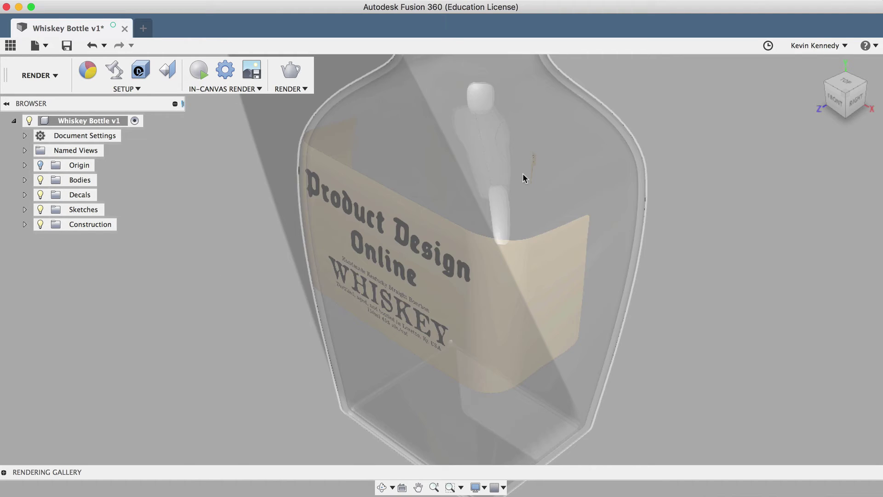
{"action": "left_click", "coordinate": [484, 272]}
{"action": "right_click", "coordinate": [482, 274]}
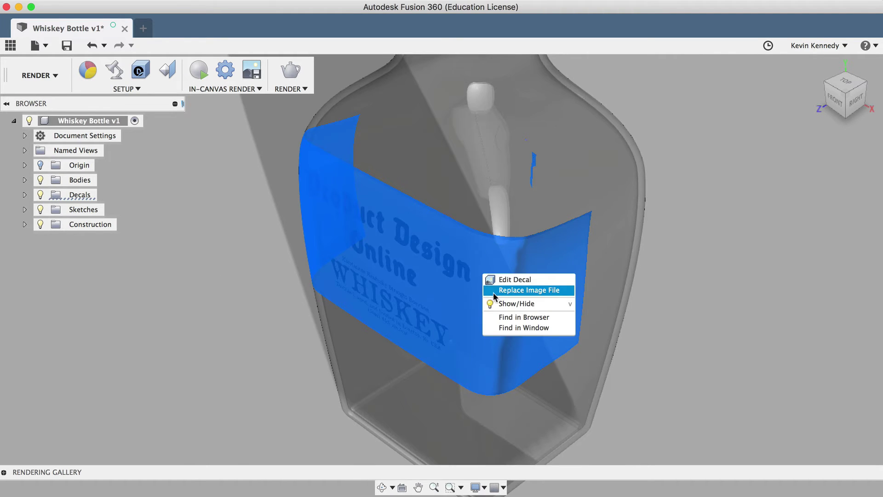
{"action": "left_click", "coordinate": [498, 280]}
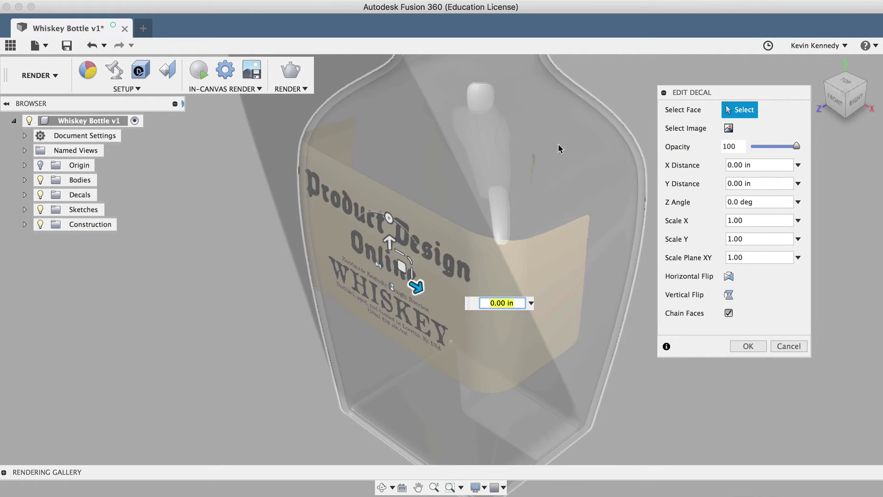
Face the bottle's front, then orbit and zoom to see the label from below
{"action": "left_click", "coordinate": [838, 115]}
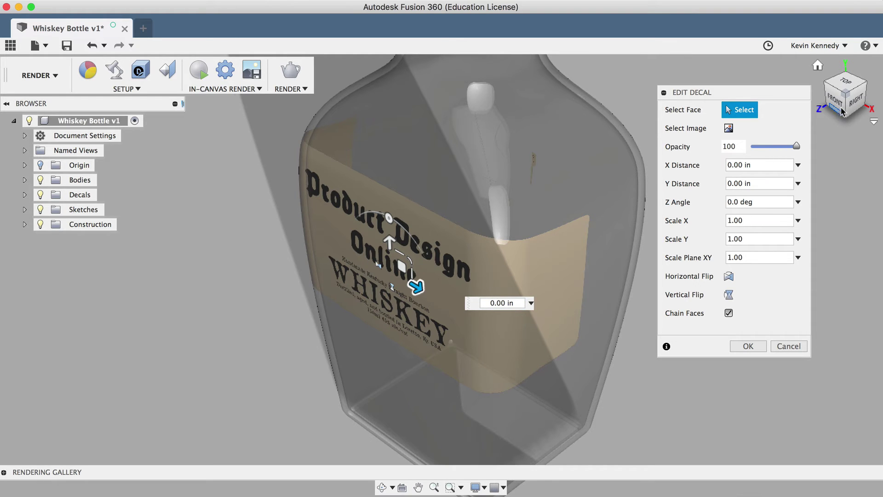
{"action": "left_click", "coordinate": [841, 112]}
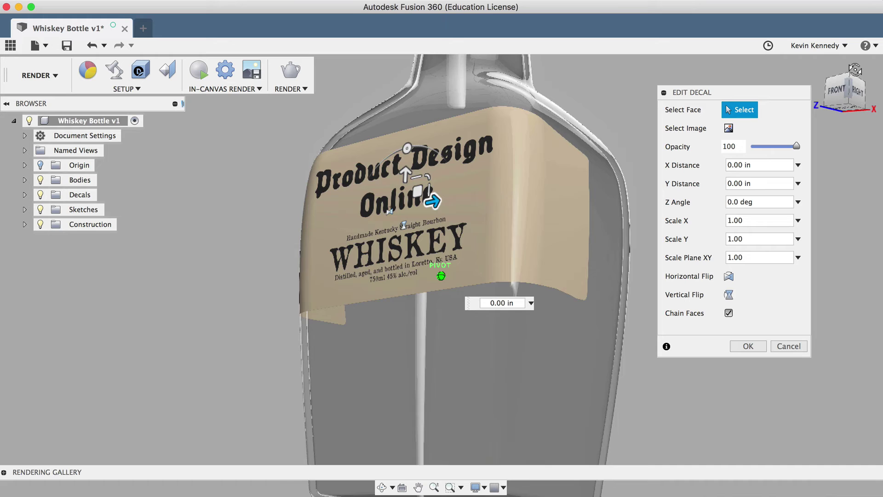
{"action": "left_click_drag", "start_coordinate": [854, 85], "coordinate": [863, 49]}
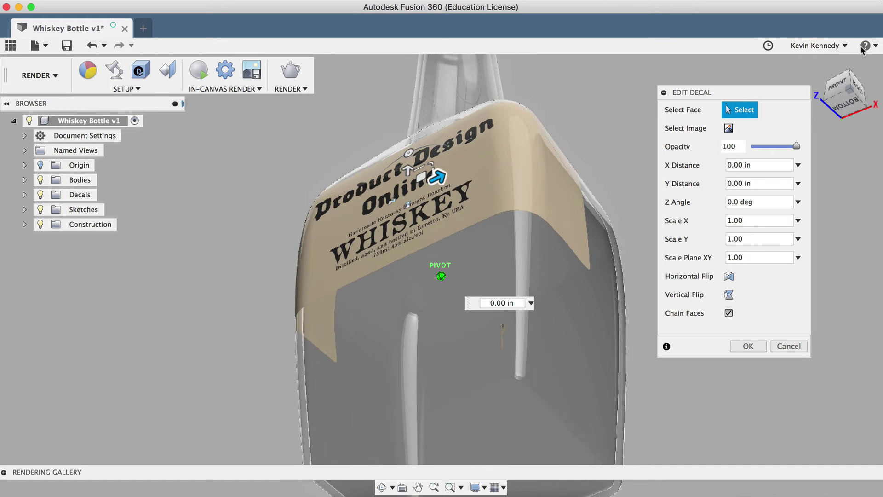
{"action": "scroll", "coordinate": [430, 275], "scroll_direction": "up", "scroll_amount": 5}
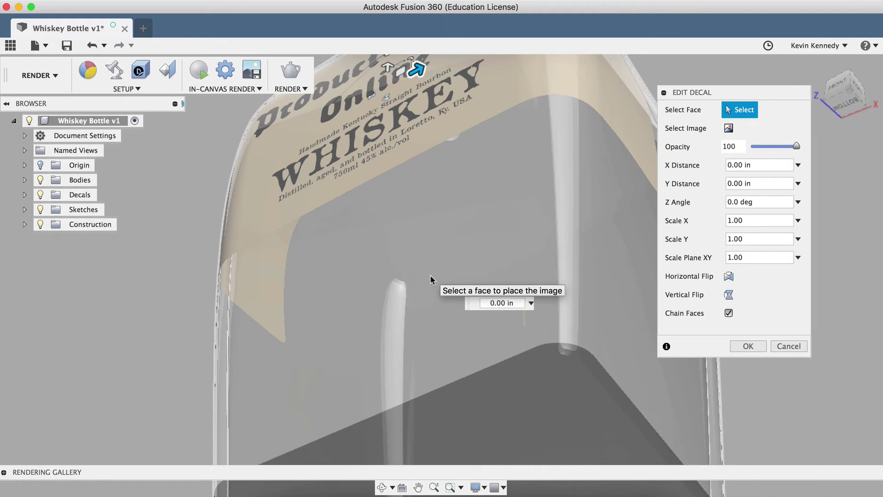
{"action": "scroll", "coordinate": [430, 275], "scroll_direction": "down", "scroll_amount": 5}
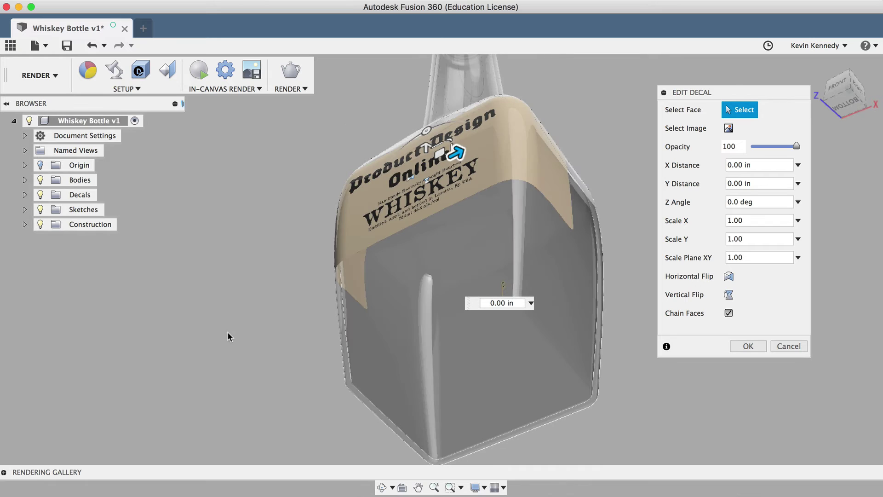
{"action": "scroll", "coordinate": [465, 385], "scroll_direction": "down", "scroll_amount": 2}
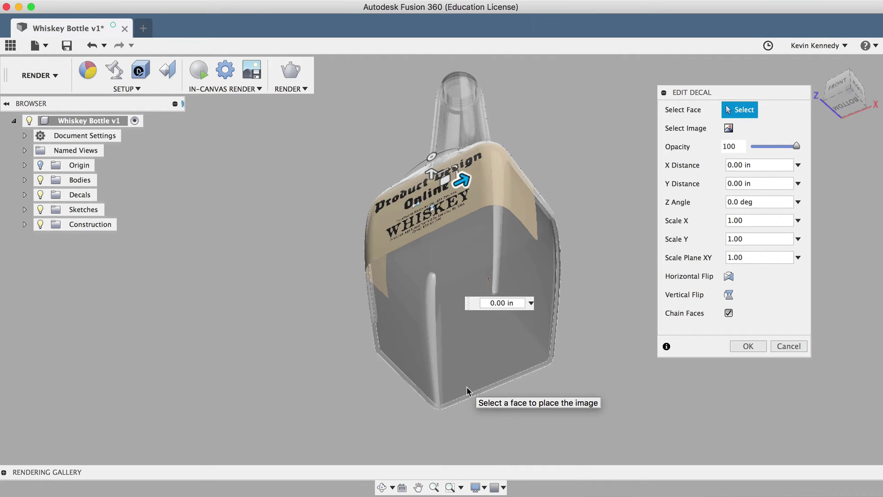
{"action": "scroll", "coordinate": [466, 386], "scroll_direction": "down", "scroll_amount": 1}
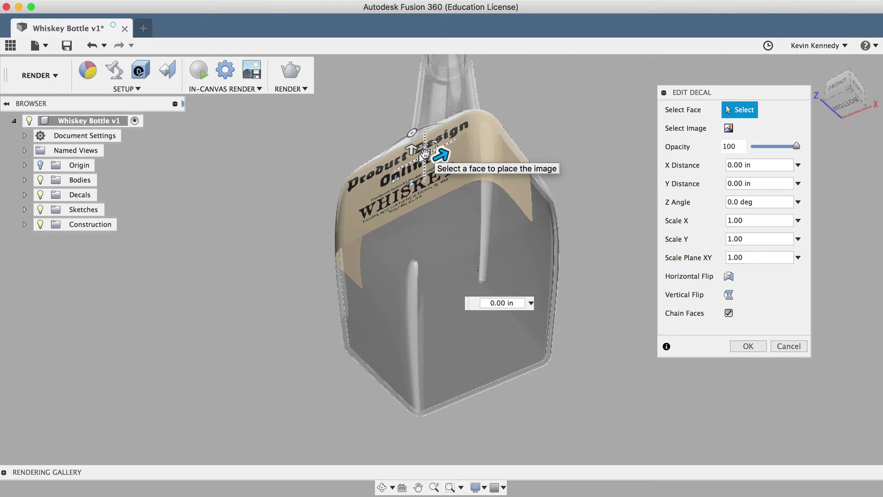
Move the label down to 0.112 X, −3.634 Y on the front, keeping Chain Faces checked
{"action": "left_click_drag", "start_coordinate": [424, 155], "coordinate": [429, 284]}
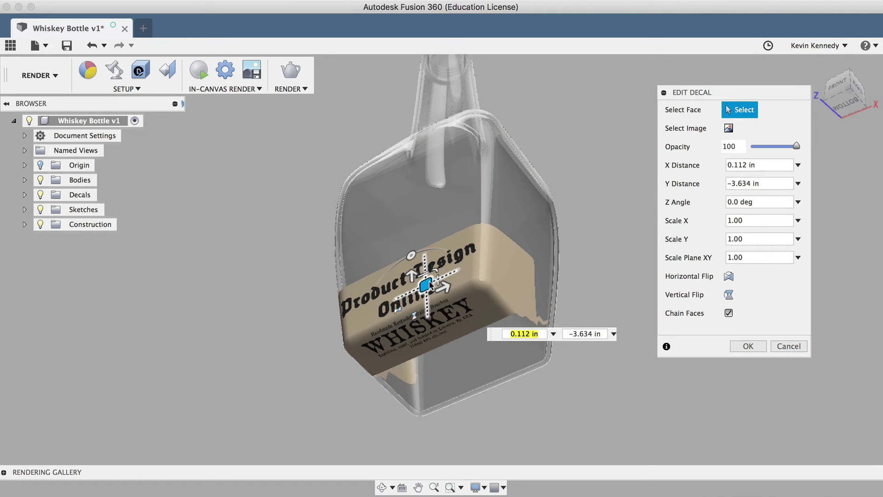
{"action": "left_click", "coordinate": [729, 313]}
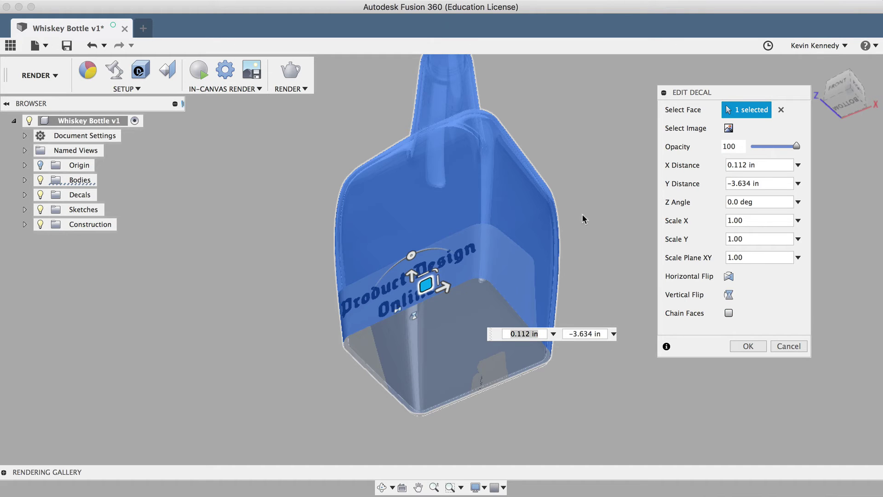
{"action": "left_click", "coordinate": [728, 313]}
{"action": "left_click", "coordinate": [728, 314]}
{"action": "left_click", "coordinate": [728, 314]}
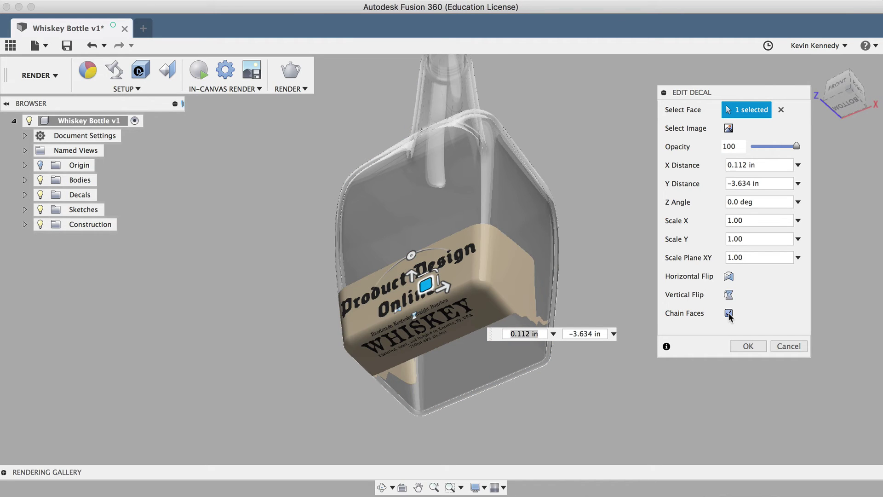
{"action": "left_click", "coordinate": [729, 313]}
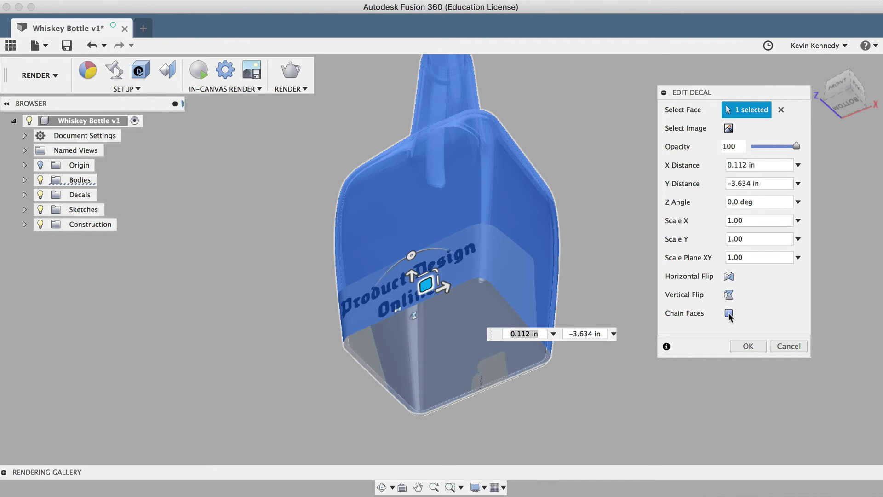
{"action": "left_click", "coordinate": [728, 314]}
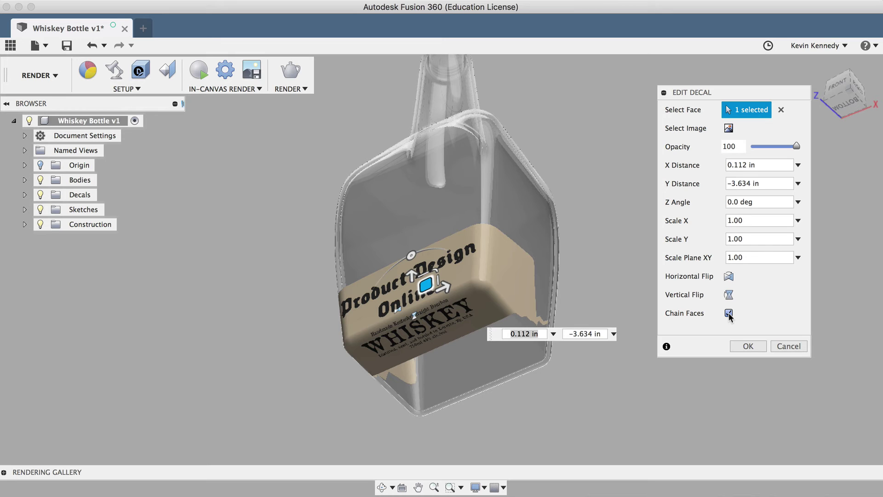
Try the decal with Chain Faces off, adding two lower bottle faces and moving it down
{"action": "left_click_drag", "start_coordinate": [420, 253], "coordinate": [413, 189]}
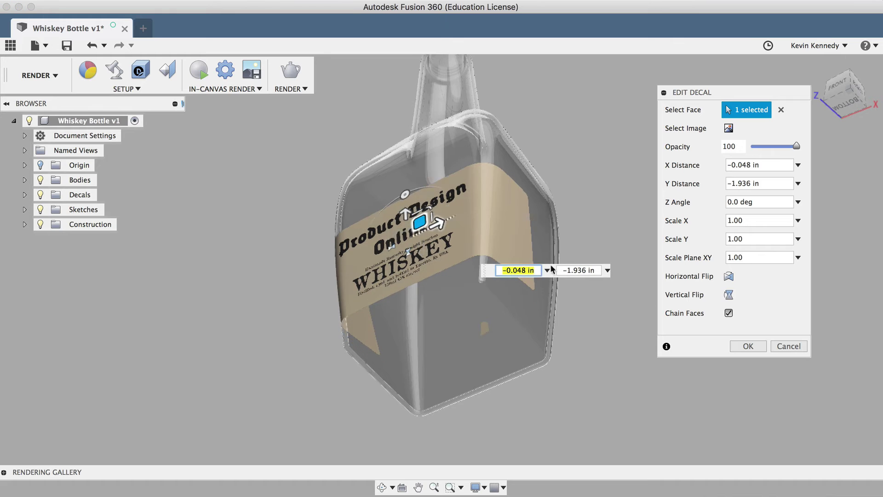
{"action": "left_click", "coordinate": [728, 313]}
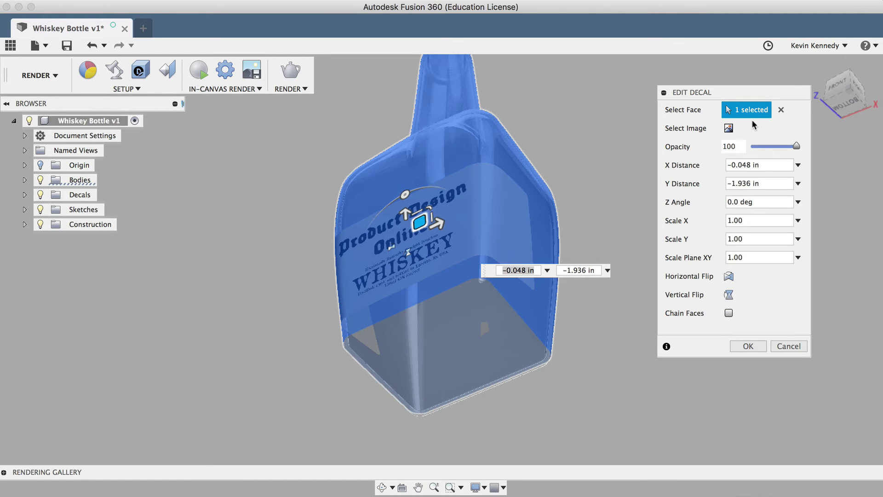
{"action": "left_click", "coordinate": [428, 307]}
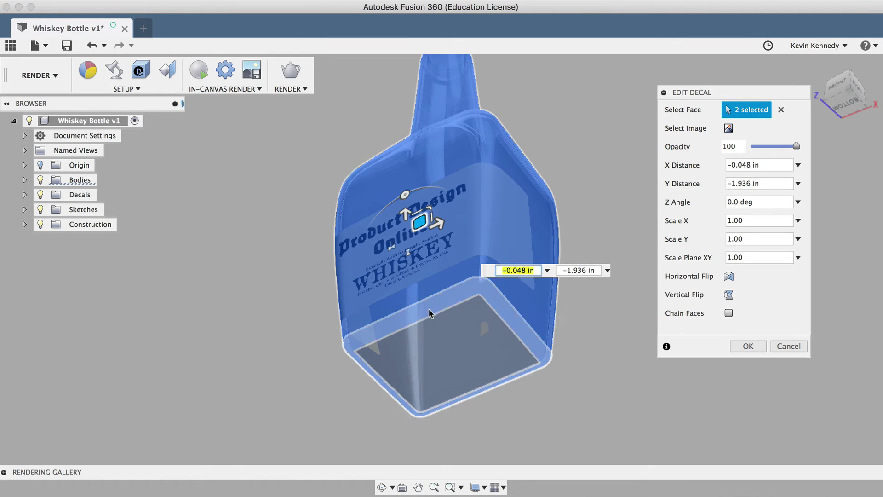
{"action": "left_click", "coordinate": [434, 322]}
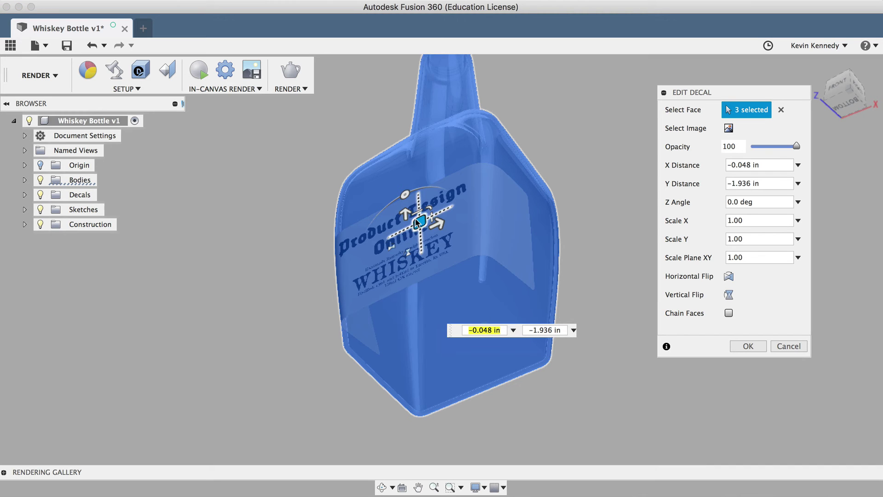
{"action": "left_click_drag", "start_coordinate": [417, 223], "coordinate": [409, 202]}
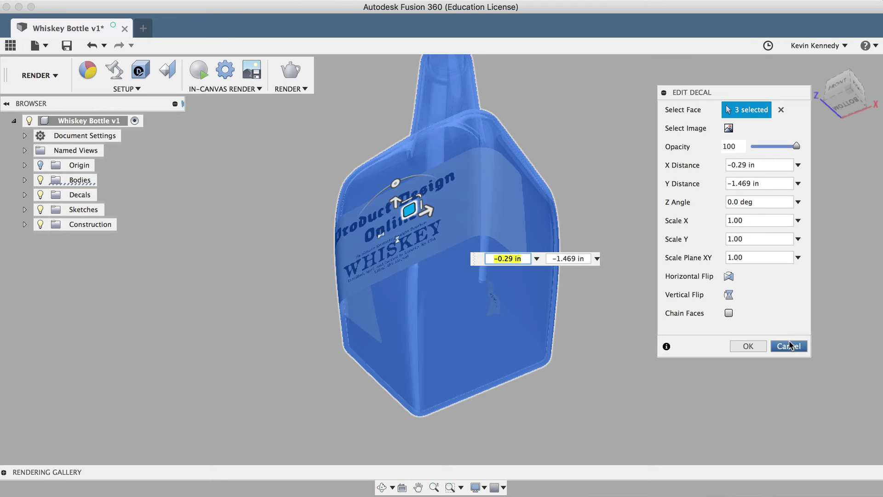
Cancel the decal edits, delete the old label decal, and start a new decal
{"action": "left_click", "coordinate": [789, 346]}
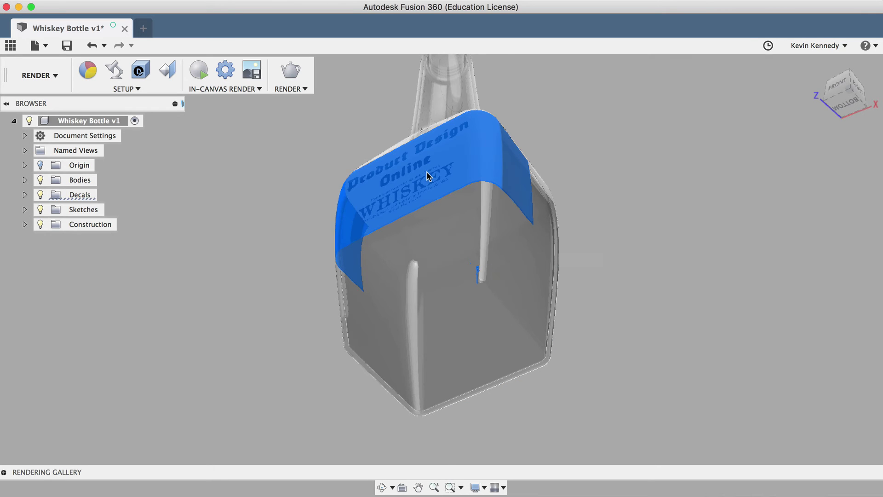
{"action": "key", "text": "Delete"}
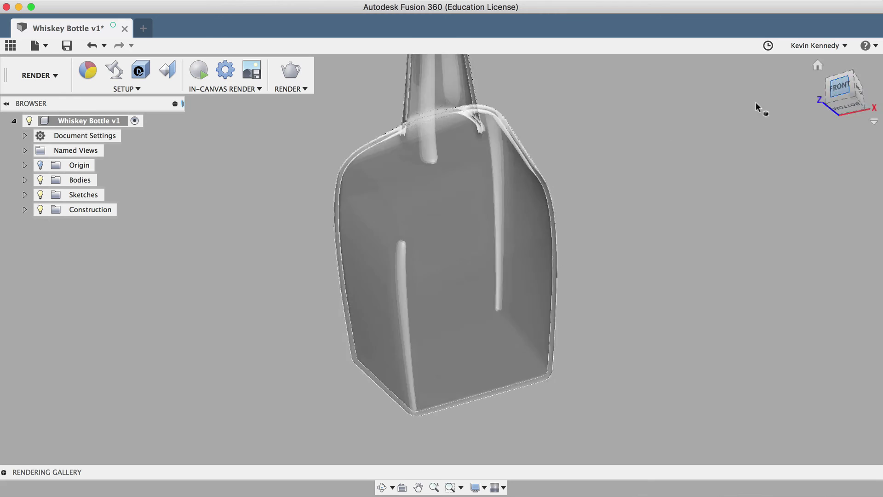
{"action": "left_click", "coordinate": [136, 81]}
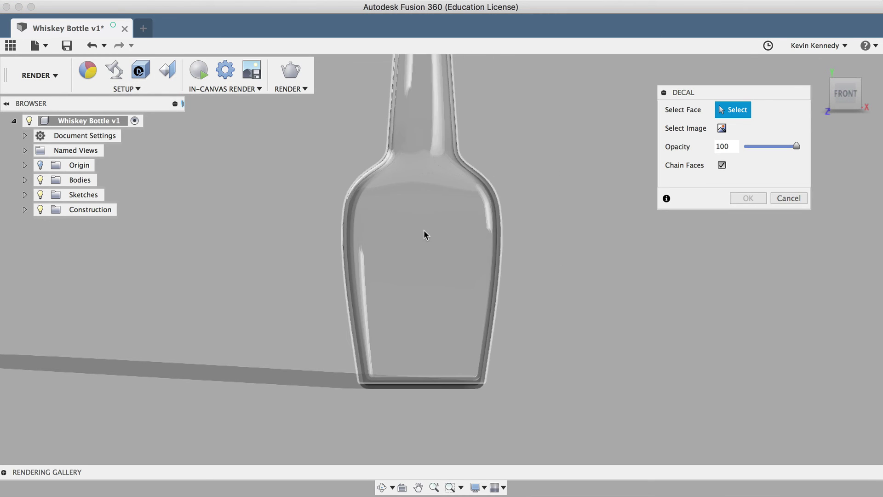
Apply the Product Design Online label to the front face, scaled down, then view it angled
{"action": "left_click", "coordinate": [424, 234]}
{"action": "left_click", "coordinate": [722, 128]}
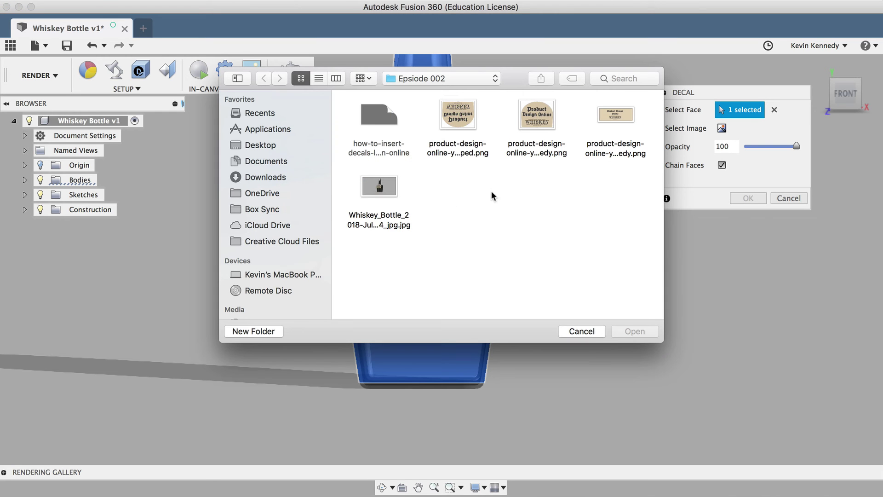
{"action": "left_click", "coordinate": [538, 119]}
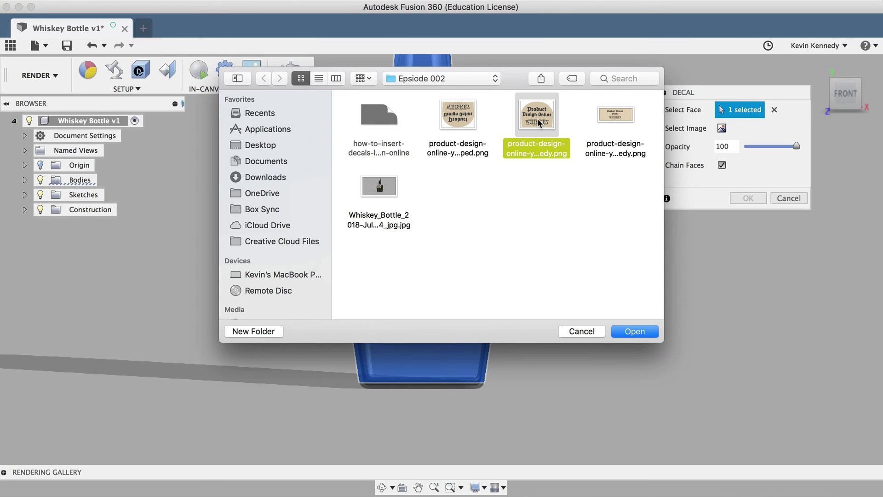
{"action": "double_click", "coordinate": [538, 118]}
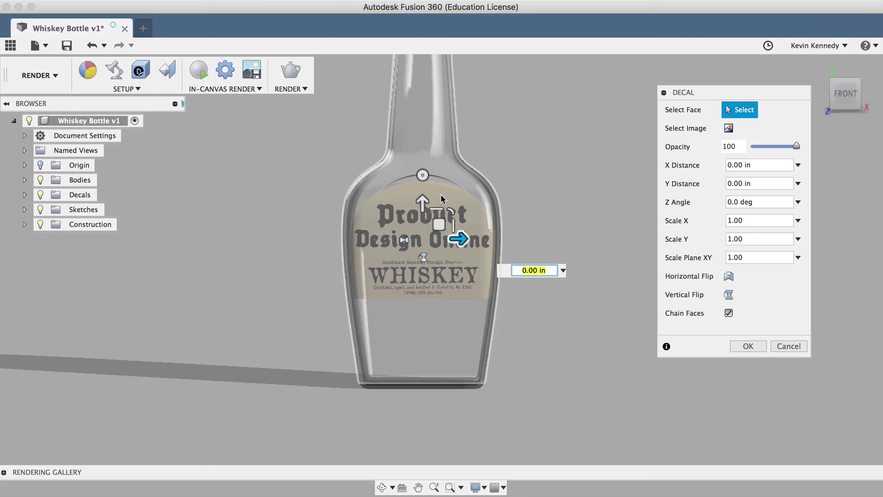
{"action": "left_click_drag", "start_coordinate": [437, 224], "coordinate": [437, 199]}
{"action": "left_click", "coordinate": [748, 346]}
{"action": "mouse_move", "coordinate": [871, 84]}
{"action": "middle_mouse_down", "text": "shift"}
{"action": "mouse_move", "coordinate": [479, 244]}
{"action": "mouse_move", "coordinate": [493, 253]}
{"action": "mouse_move", "coordinate": [645, 247]}
{"action": "mouse_move", "coordinate": [852, 89]}
{"action": "mouse_move", "coordinate": [526, 198]}
{"action": "middle_mouse_up", "text": "shift"}
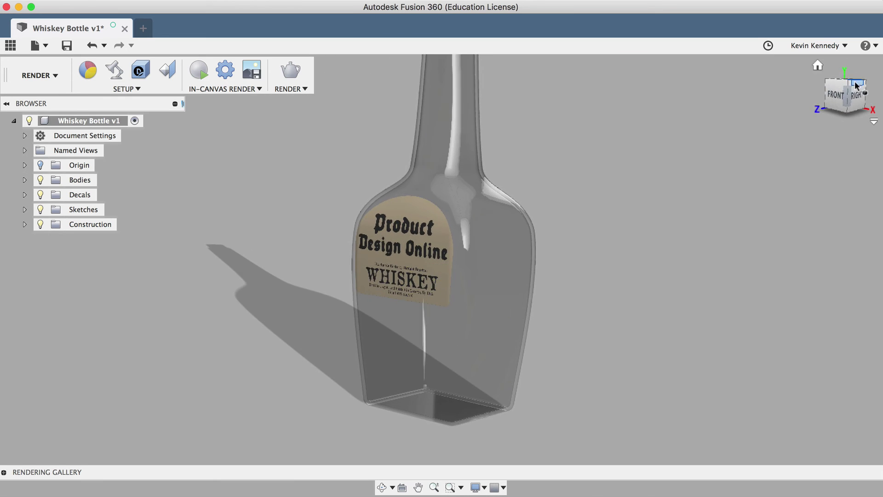
{"action": "scroll", "coordinate": [526, 198], "scroll_direction": "down", "scroll_amount": 4}
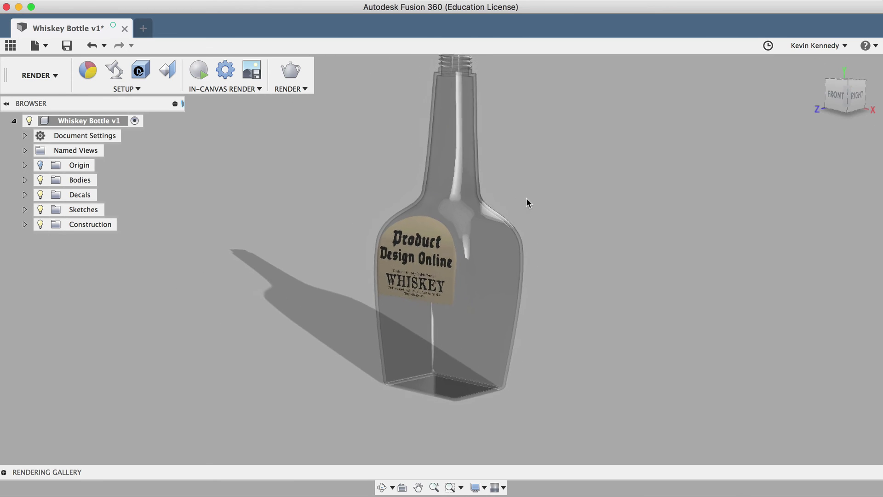
Launch a Local Renderer Final(75) render at 1439 × 719 px and expand the Rendering Gallery
{"action": "left_click", "coordinate": [291, 72]}
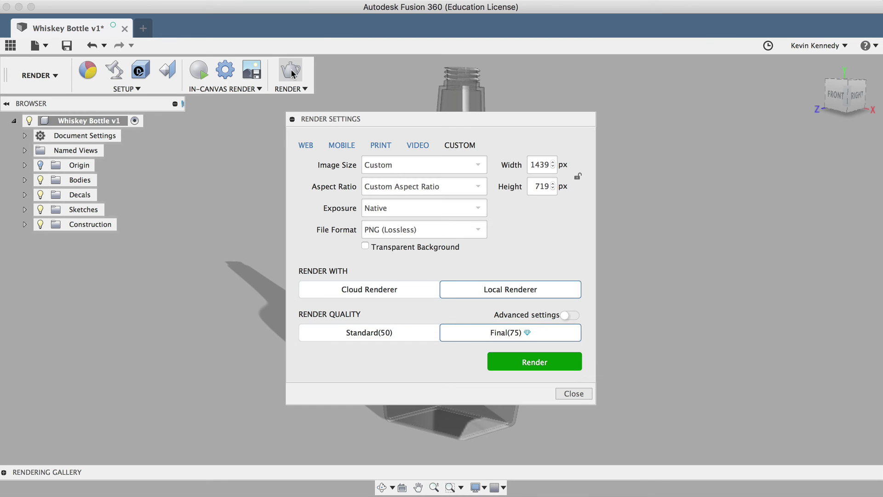
{"action": "left_click", "coordinate": [533, 362]}
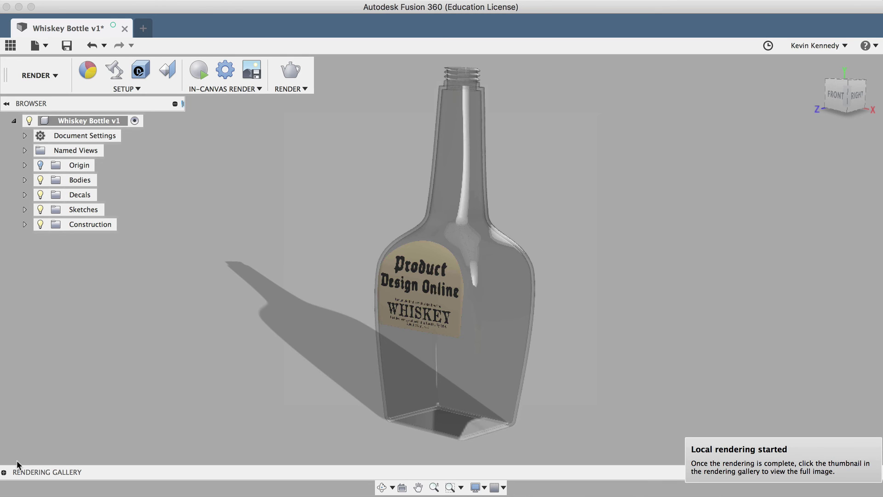
{"action": "left_click", "coordinate": [40, 472]}
Expand the Rendering Gallery and open the labelled whiskey bottle render full size
{"action": "left_click_drag", "start_coordinate": [52, 423], "coordinate": [41, 339]}
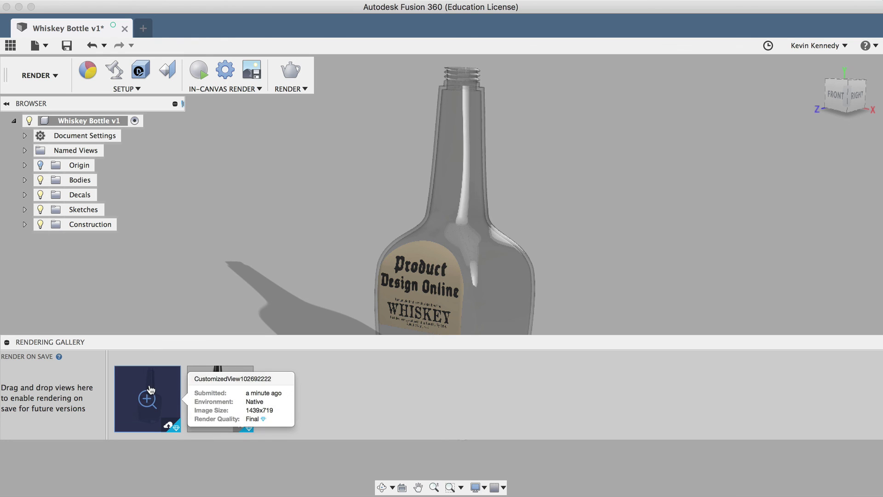
{"action": "left_click", "coordinate": [148, 398]}
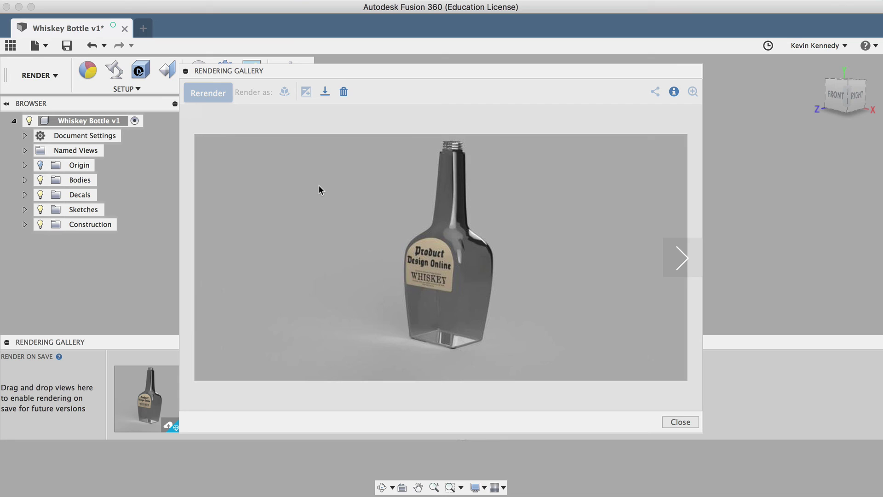